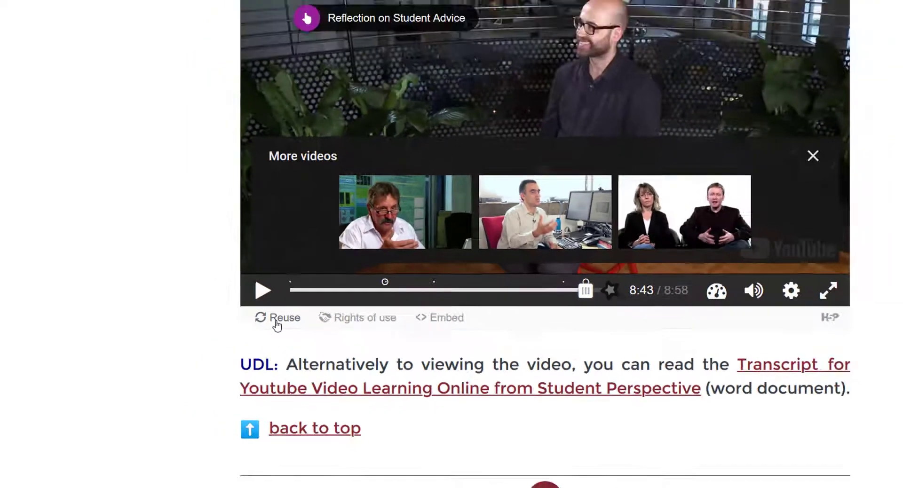
Download the "Learning online from a student perspective" interactive video as an .h5p file and save it to the computer.
click(278, 320)
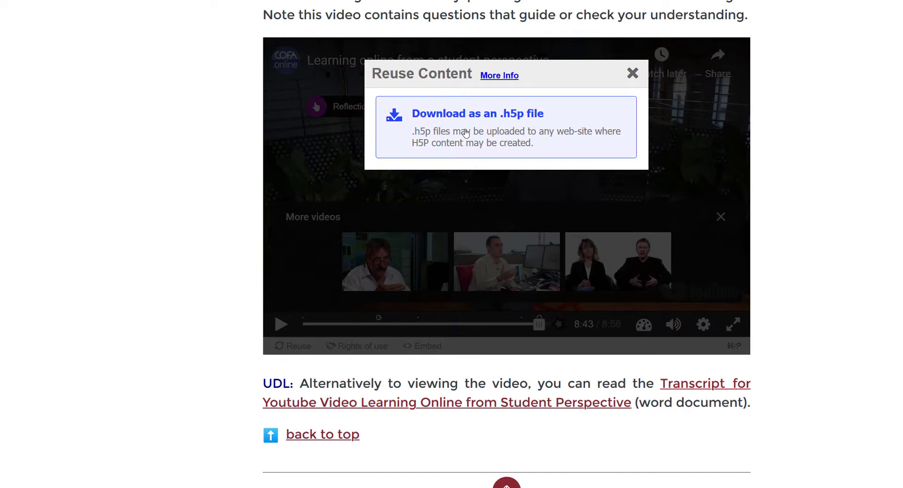
click(466, 133)
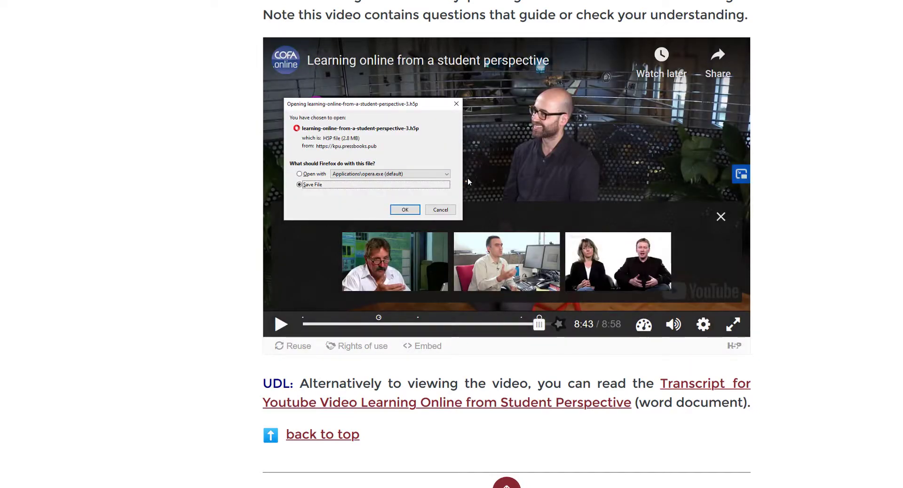
click(405, 209)
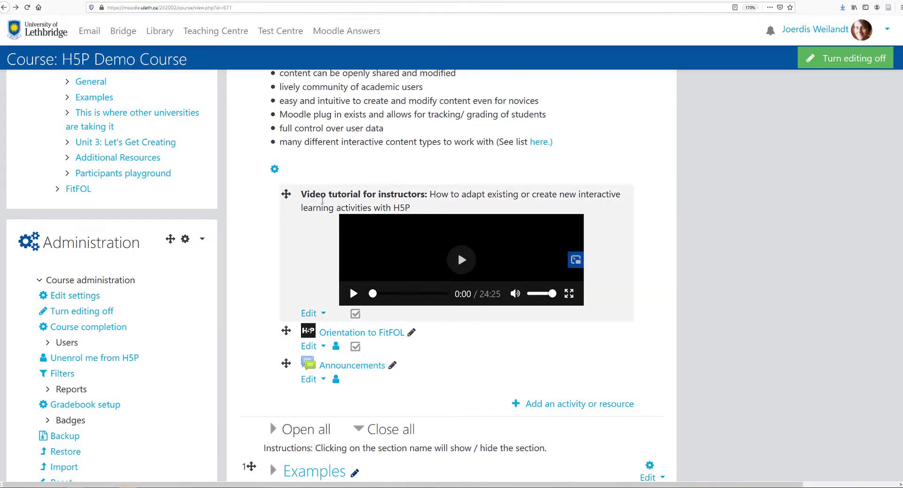
Switch to the H5P Demo Course in Moodle and add a new Interactive Content activity to its general section.
scroll(330, 144, up, 6)
scroll(330, 143, up, 1)
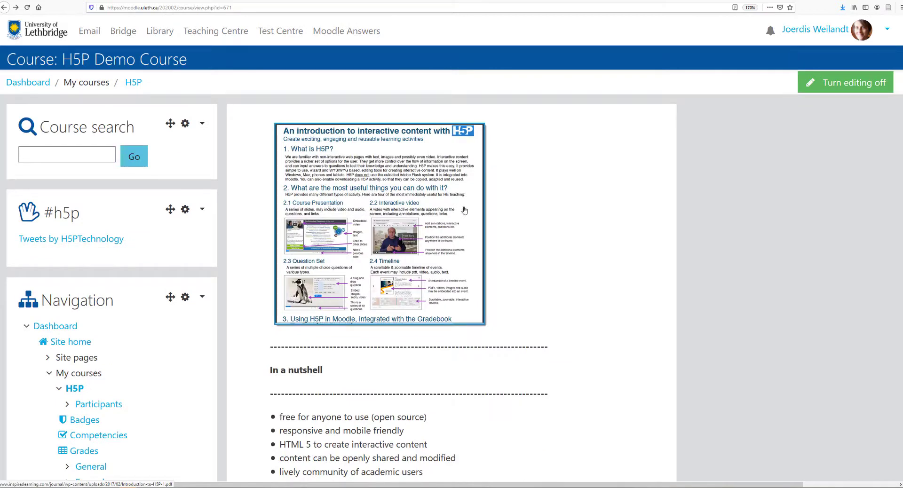
scroll(514, 216, down, 6)
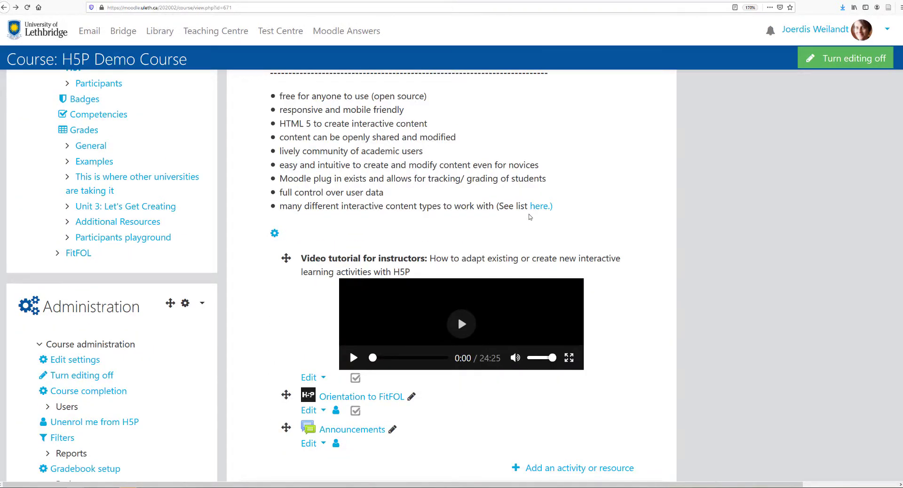
scroll(533, 225, down, 1)
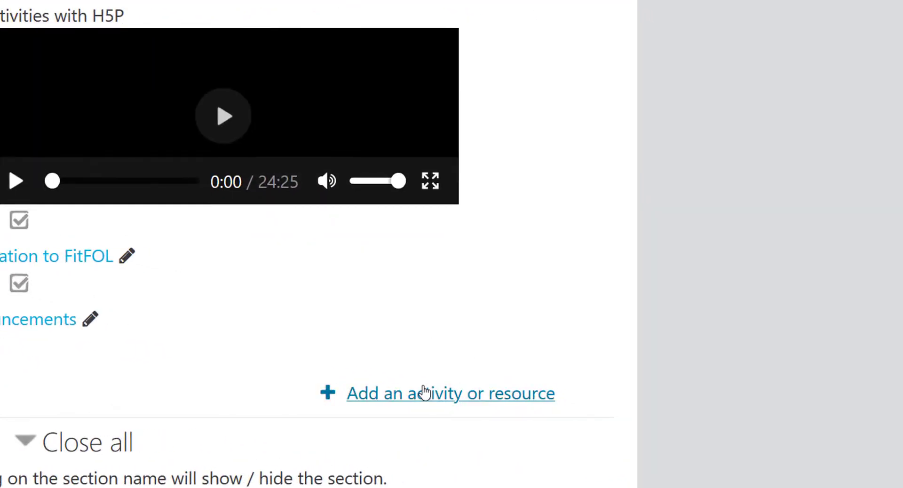
scroll(424, 393, down, 2)
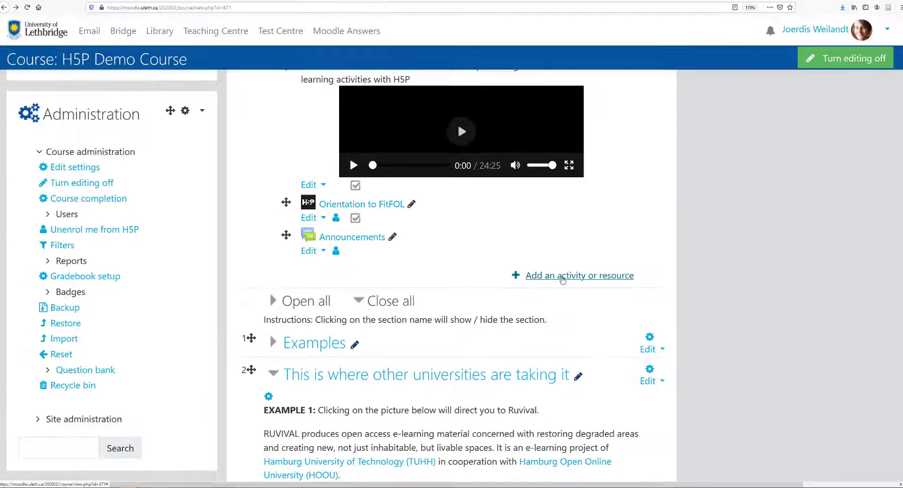
click(372, 147)
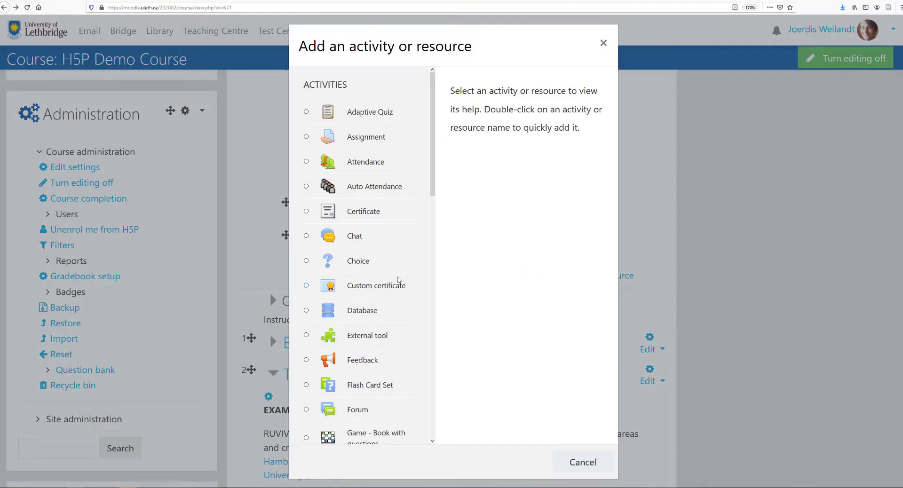
scroll(397, 281, down, 5)
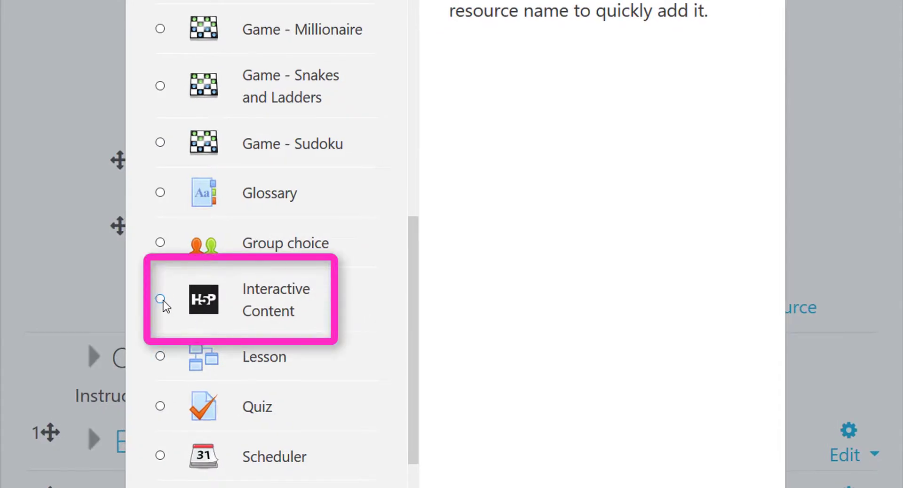
click(161, 299)
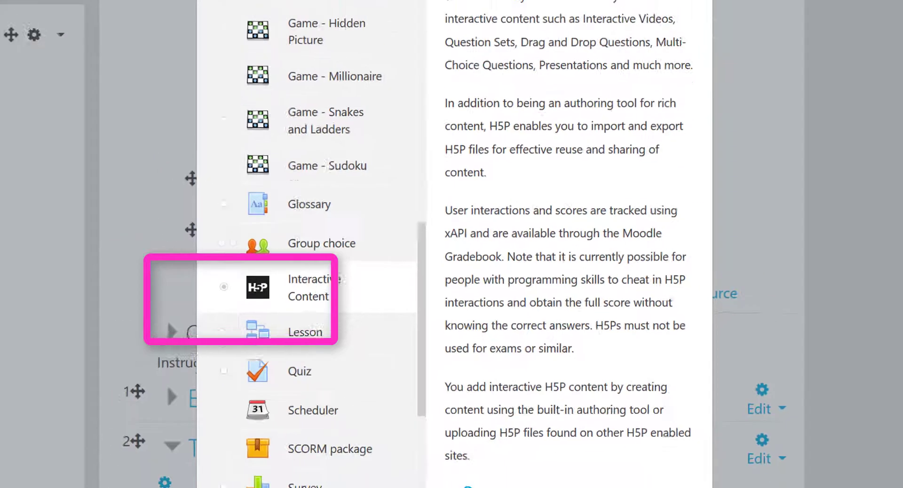
click(595, 479)
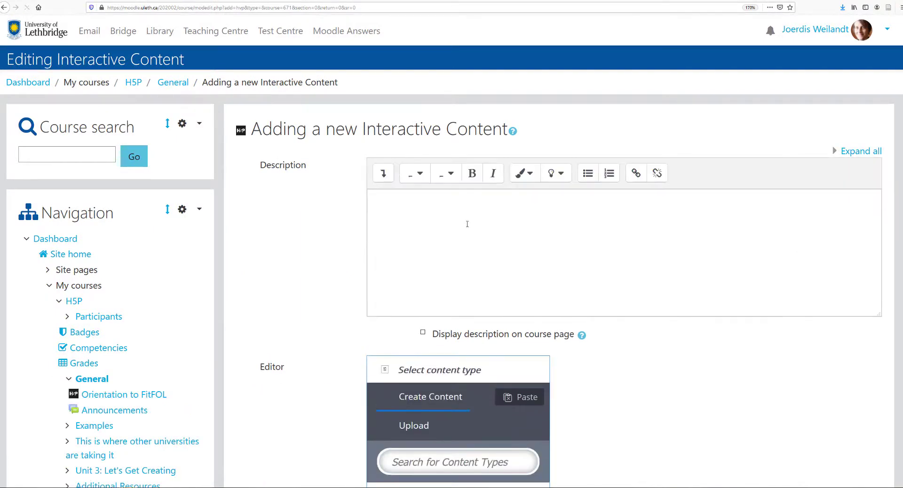
Enter "Instructions for students" as the activity's description and show the text editor's additional formatting tools.
click(467, 223)
text(Instructions)
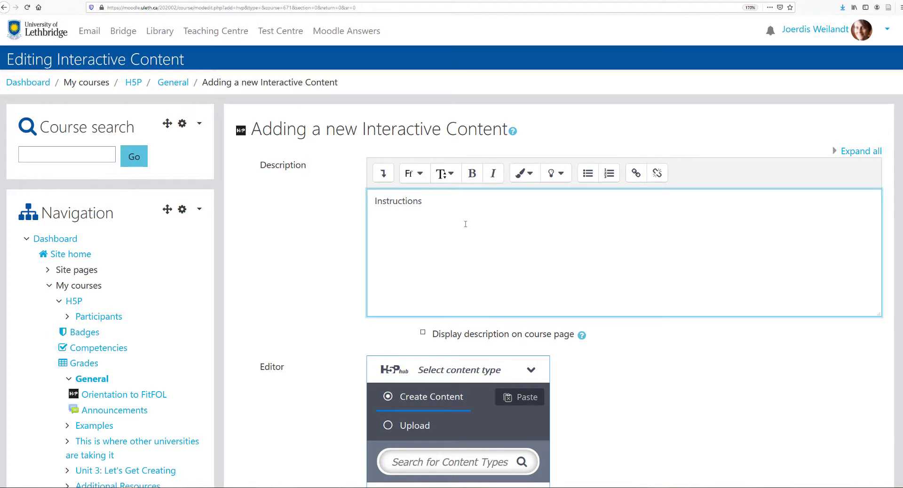
text( for students)
click(383, 173)
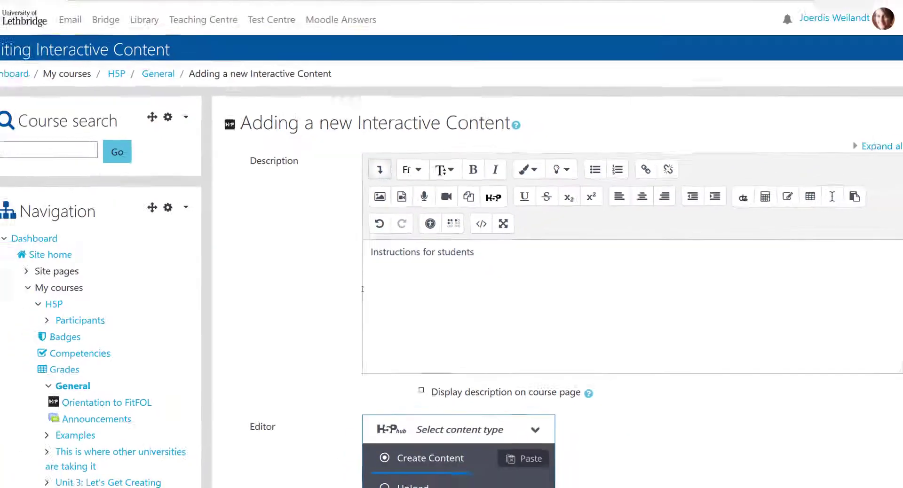
Upload the learning-online-from-a-student-perspective-3 file from Downloads as the activity's H5P content and use it.
scroll(357, 289, down, 4)
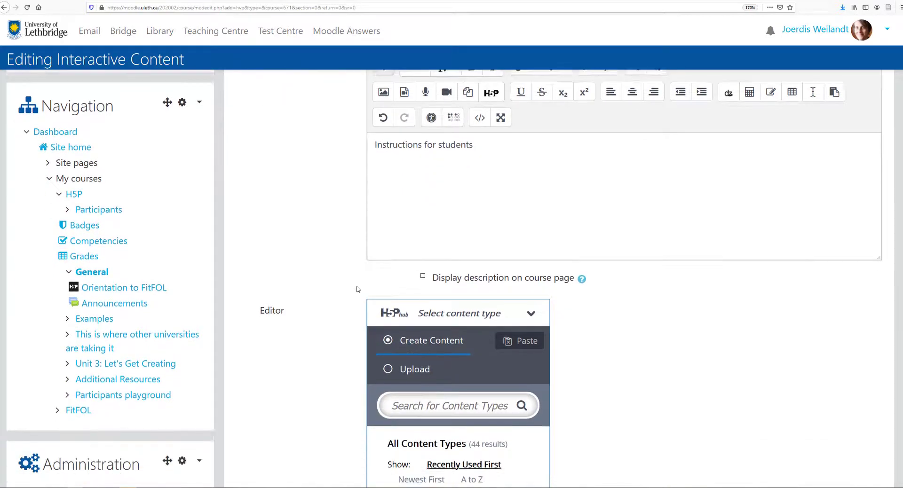
scroll(356, 290, down, 1)
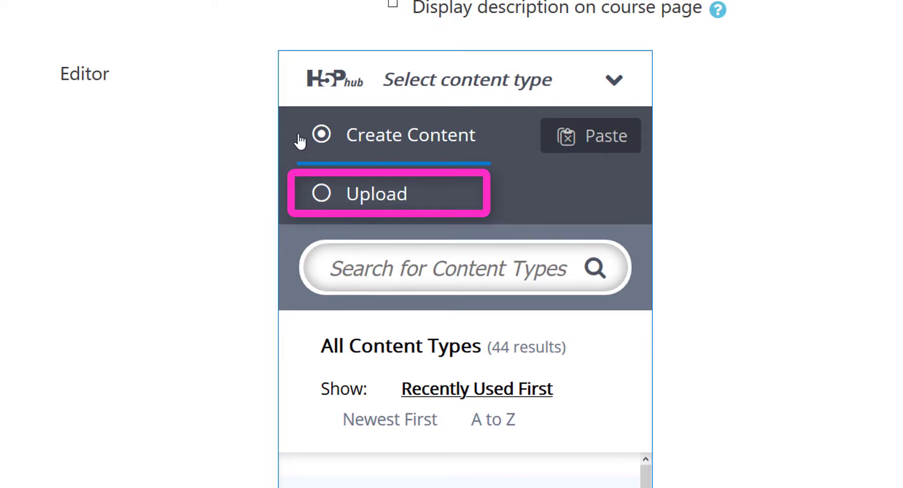
click(322, 194)
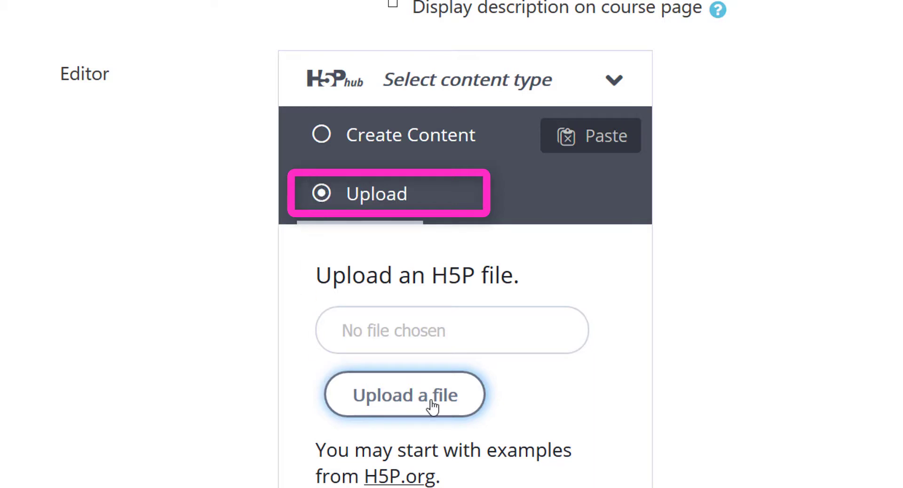
click(395, 397)
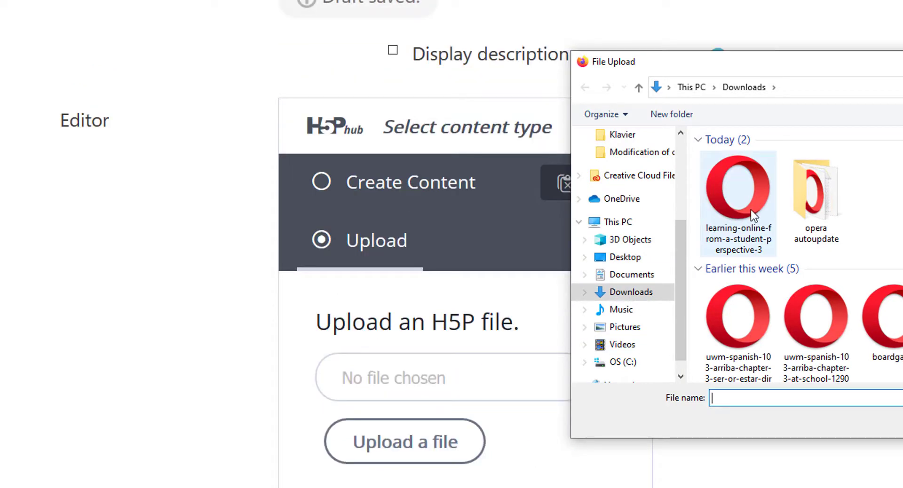
click(750, 210)
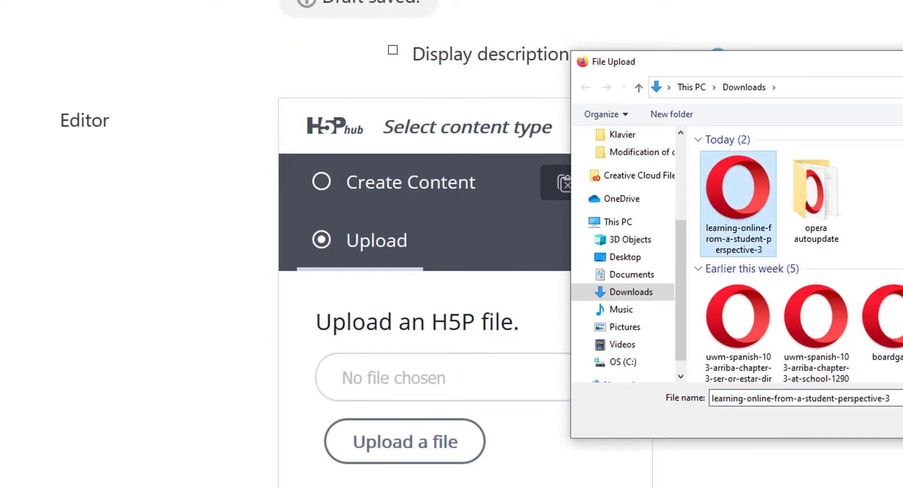
key(Return)
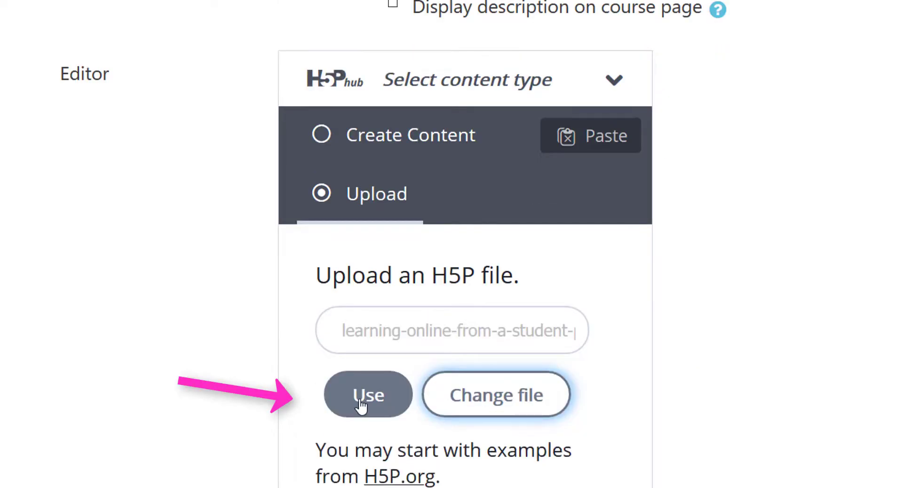
click(360, 400)
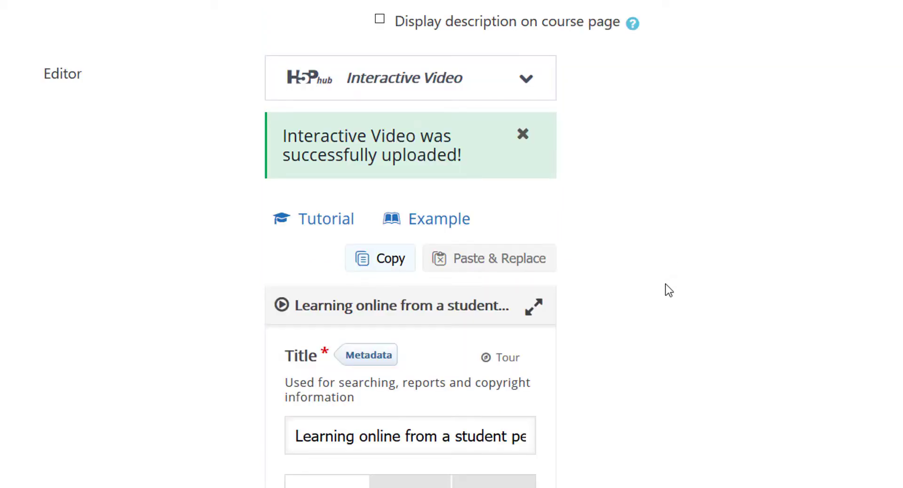
Look over the uploaded interactive video's settings and expand its content editor to full screen.
scroll(679, 289, down, 5)
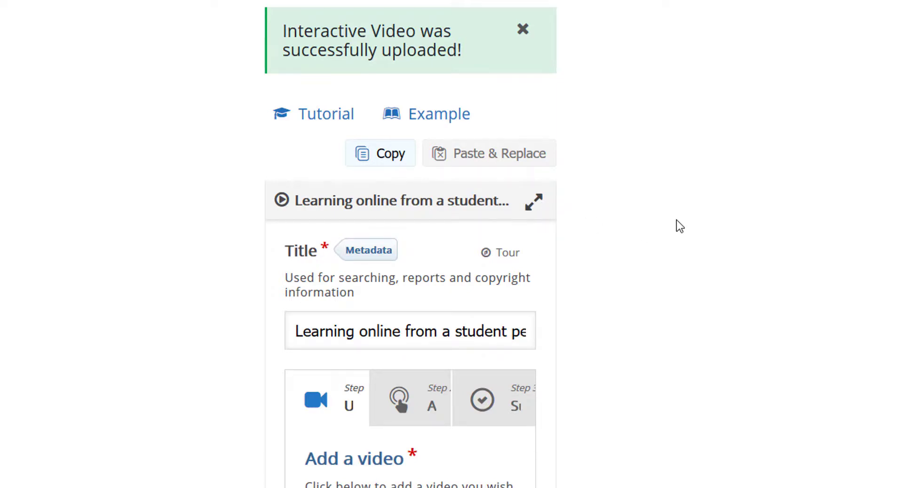
scroll(676, 221, down, 15)
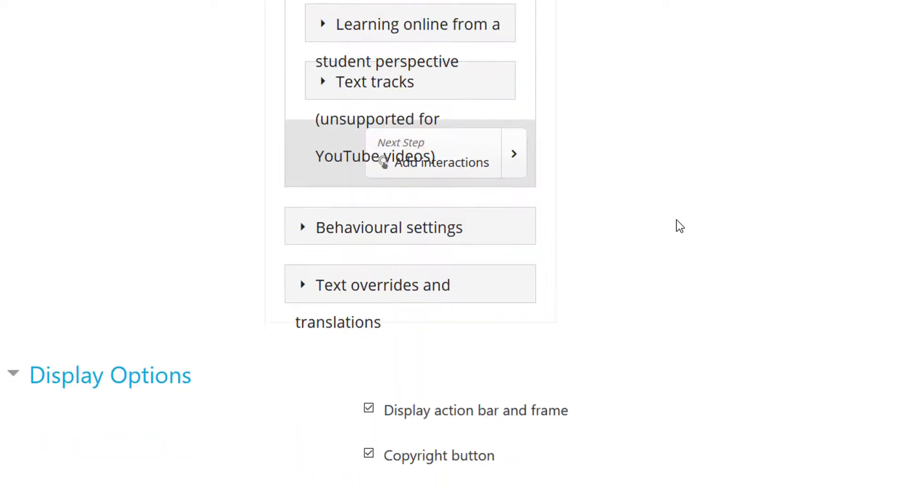
scroll(677, 223, down, 5)
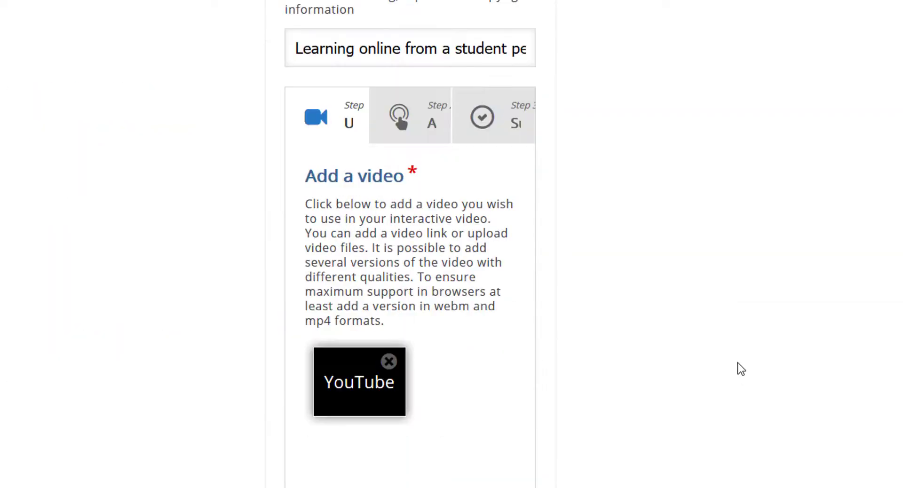
scroll(741, 369, up, 4)
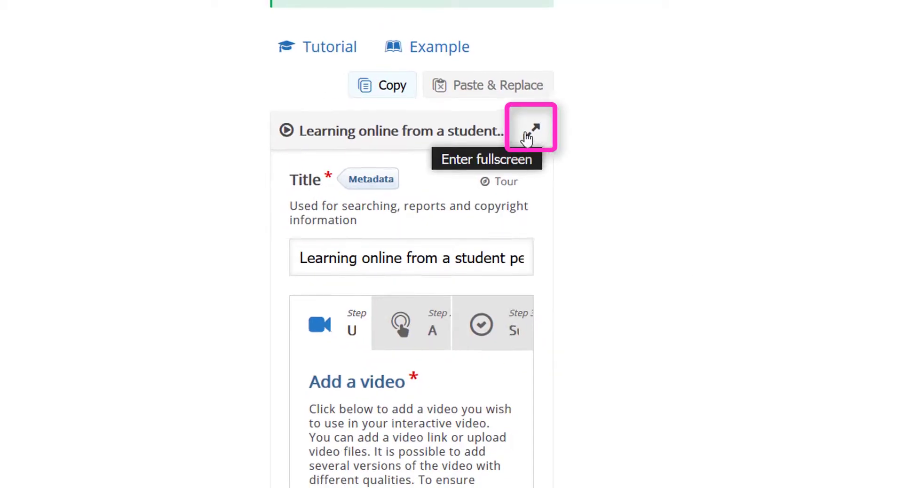
click(528, 134)
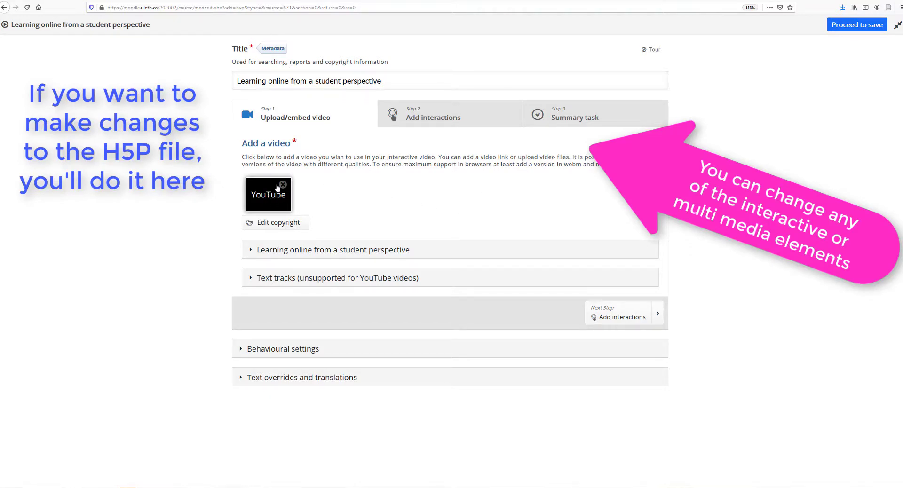
Open the Add interactions stage and examine the existing interactions along the video's timeline.
click(446, 122)
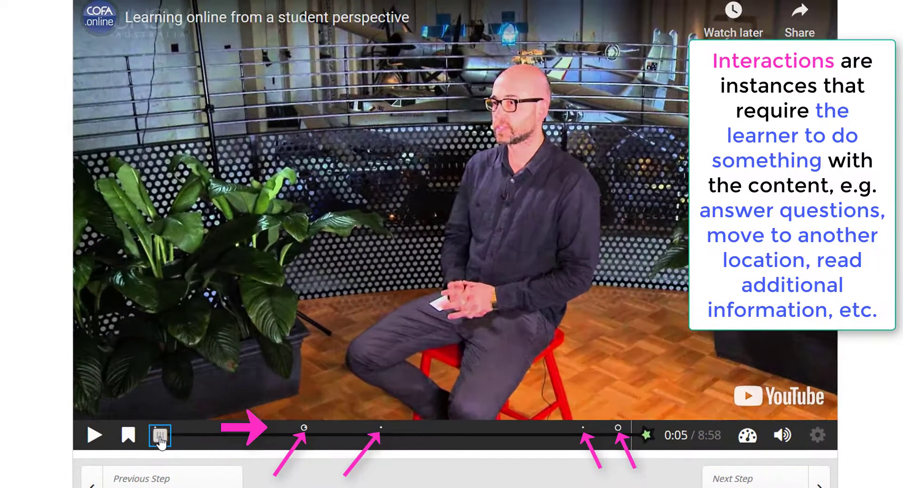
click(276, 407)
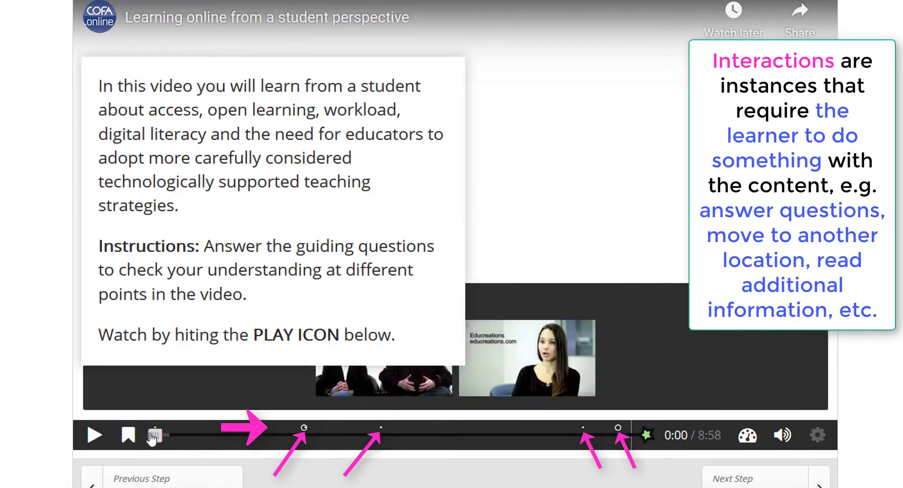
drag(156, 438, 379, 437)
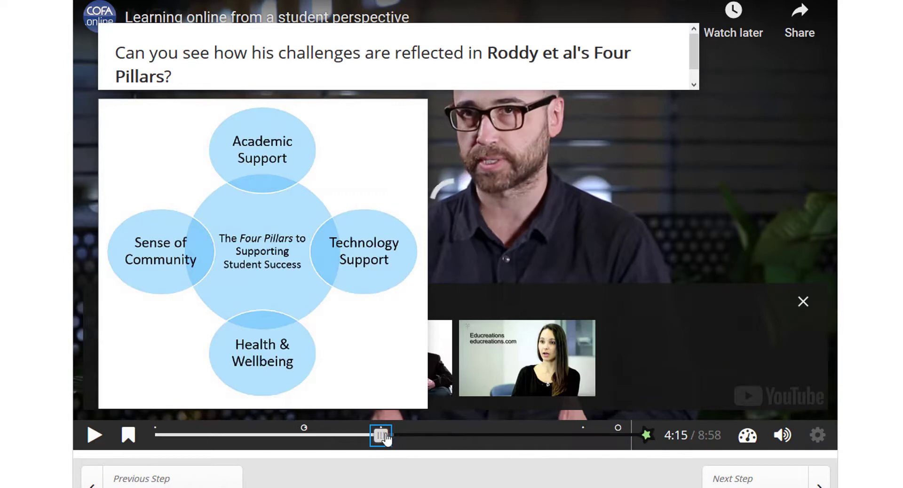
drag(395, 435, 584, 436)
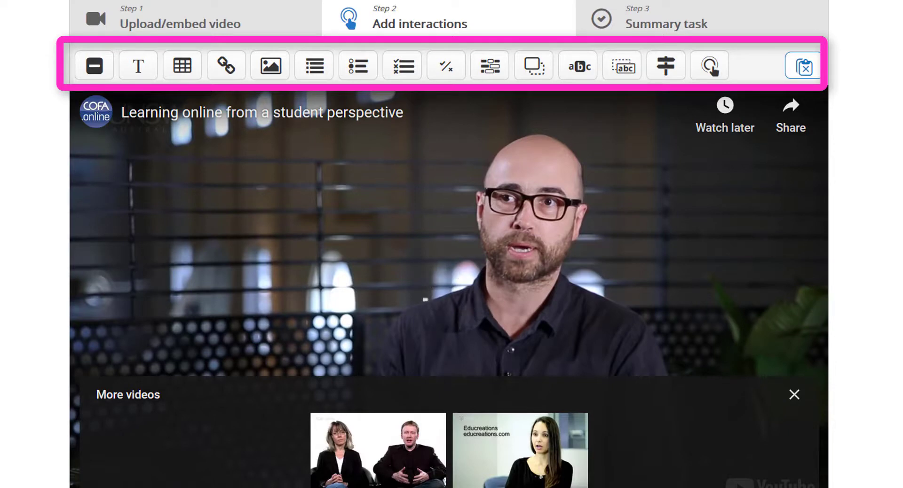
drag(493, 448, 442, 409)
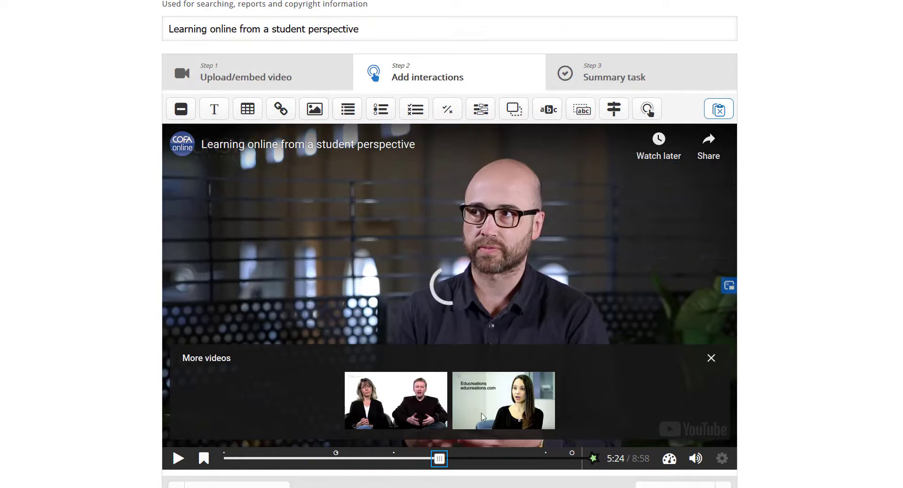
Open the Summary task stage, review its statement and feedback fields, and dismiss the notice about the optional quiz.
click(616, 79)
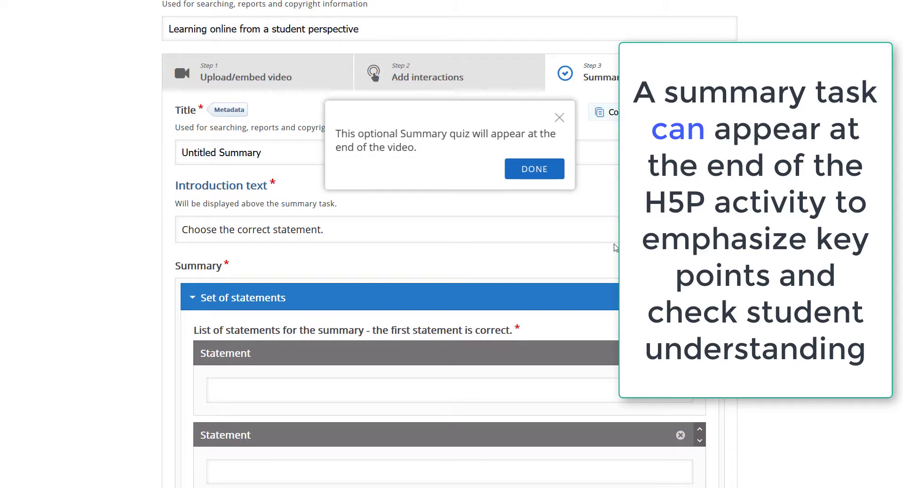
scroll(611, 249, down, 2)
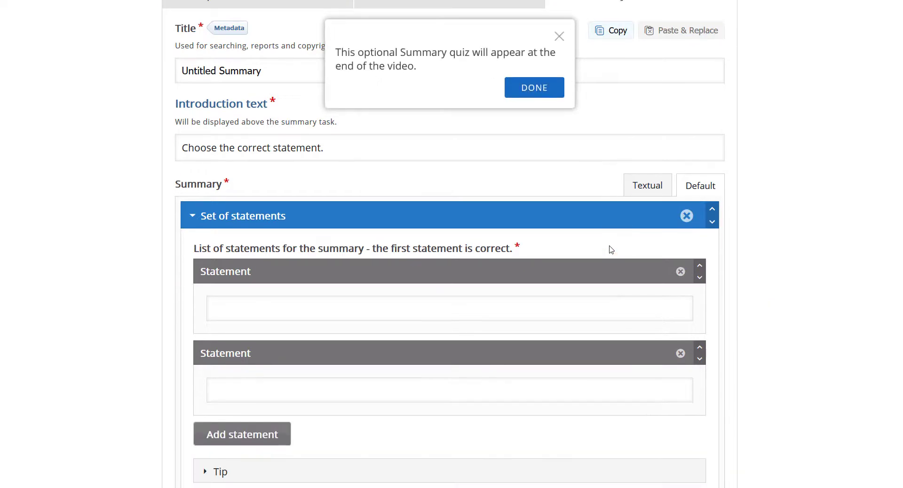
scroll(612, 249, down, 8)
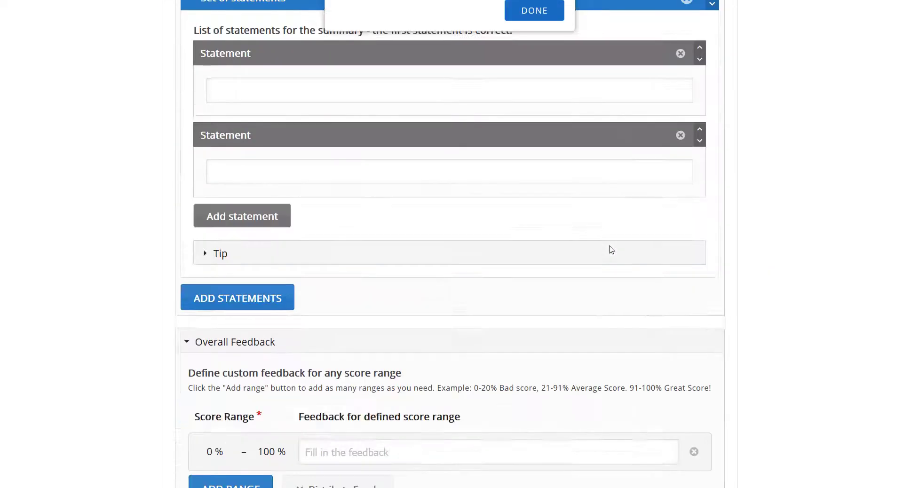
scroll(611, 250, up, 15)
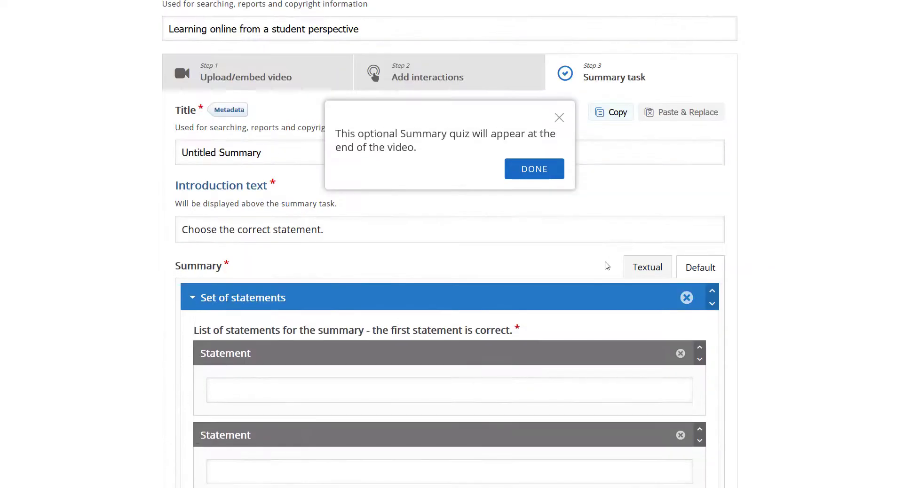
click(543, 181)
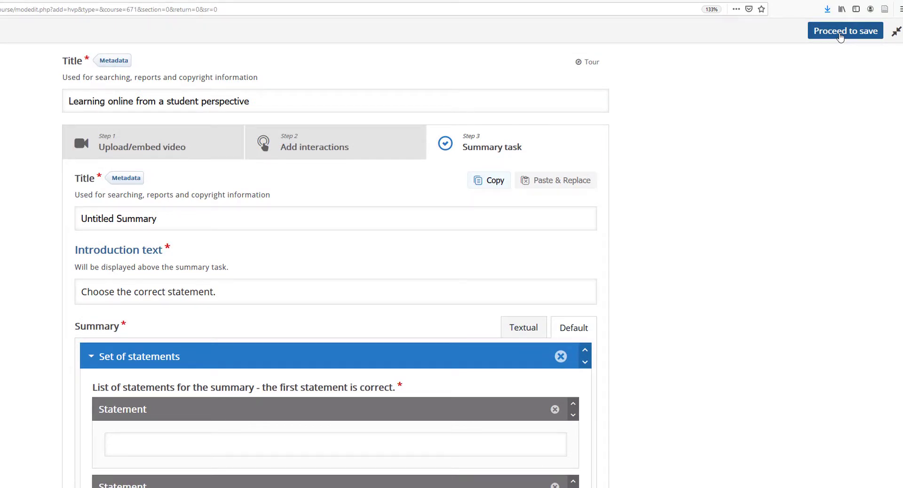
Leave the full-screen content editor with Proceed to save and review the activity's Grade settings, including the maximum grade.
click(841, 32)
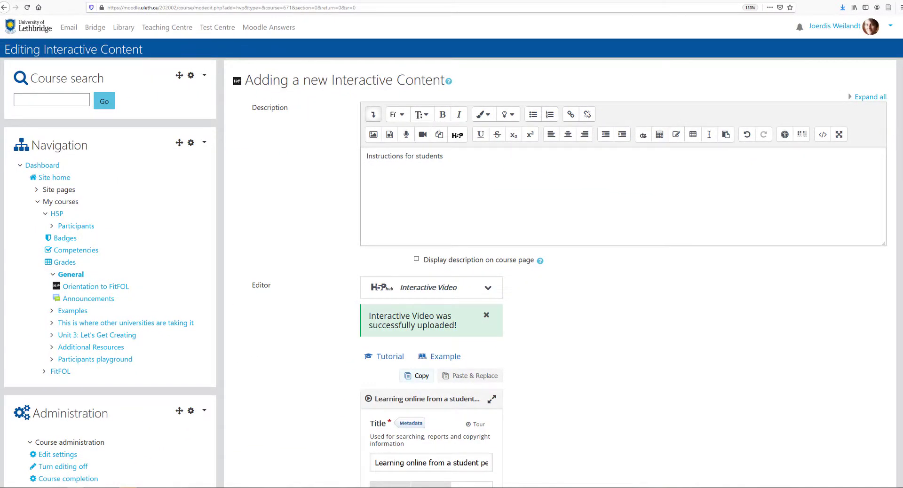
scroll(450, 273, down, 12)
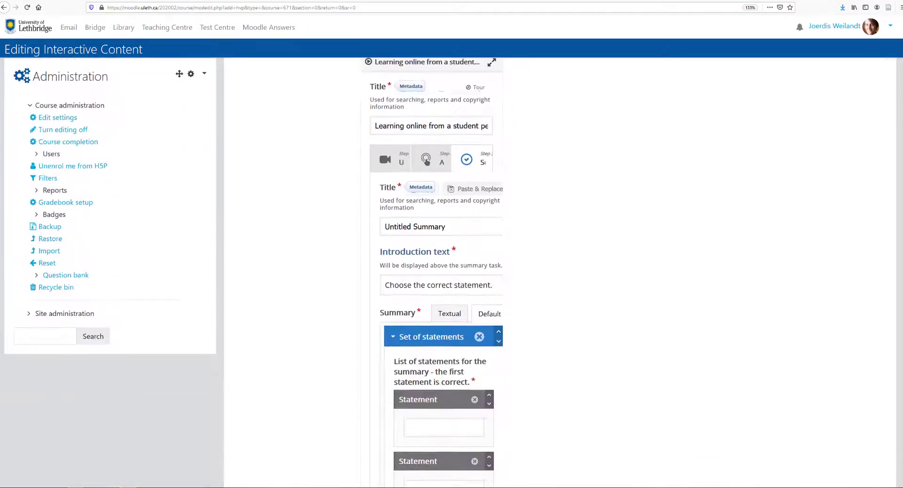
scroll(450, 273, down, 10)
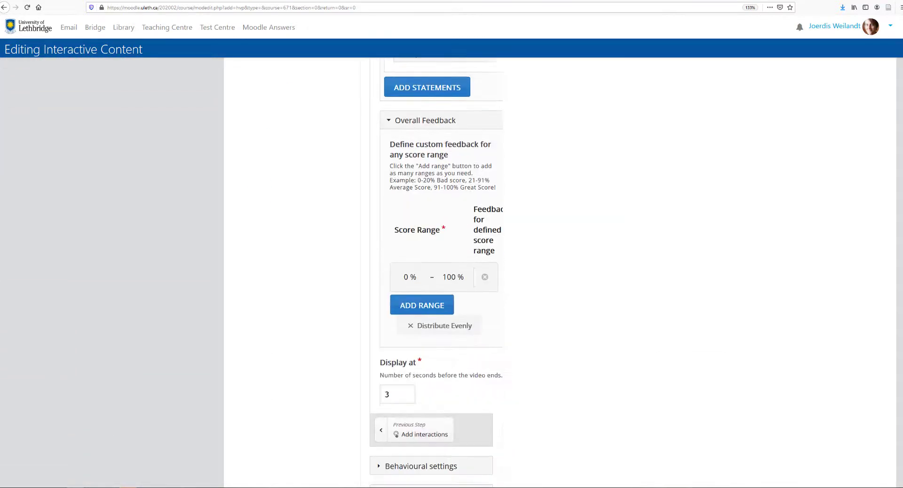
scroll(776, 369, down, 5)
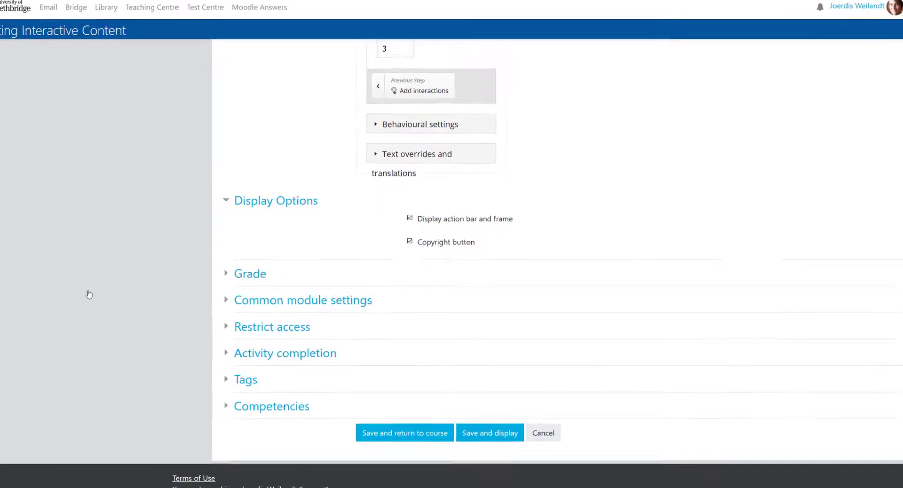
click(190, 255)
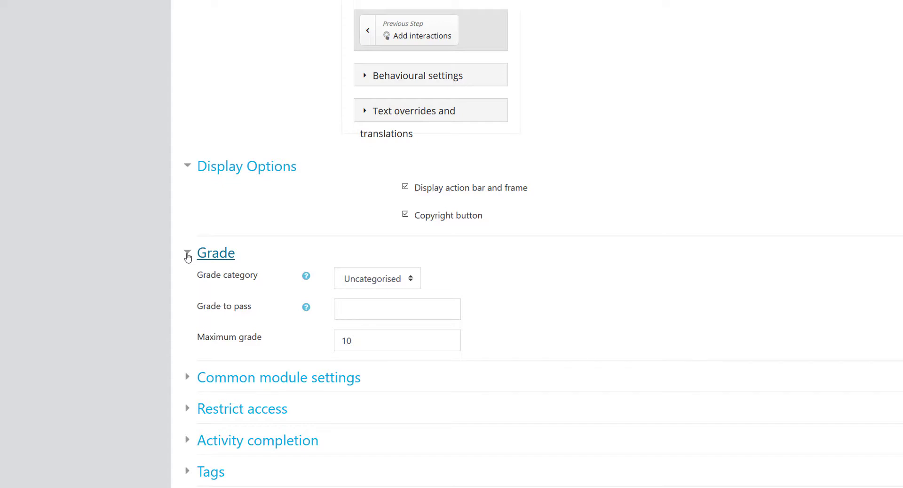
drag(356, 341, 328, 345)
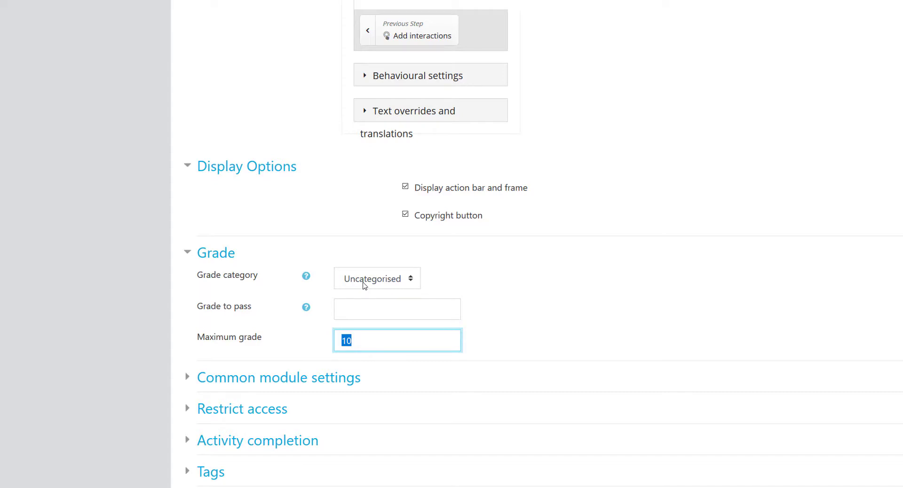
scroll(416, 341, down, 3)
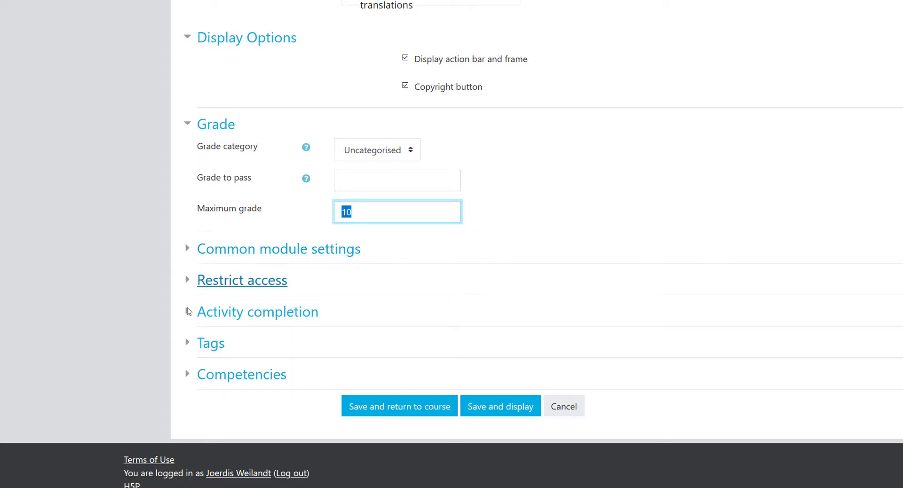
Expand the common module and activity completion settings and review the available completion tracking options.
click(187, 248)
scroll(189, 299, down, 3)
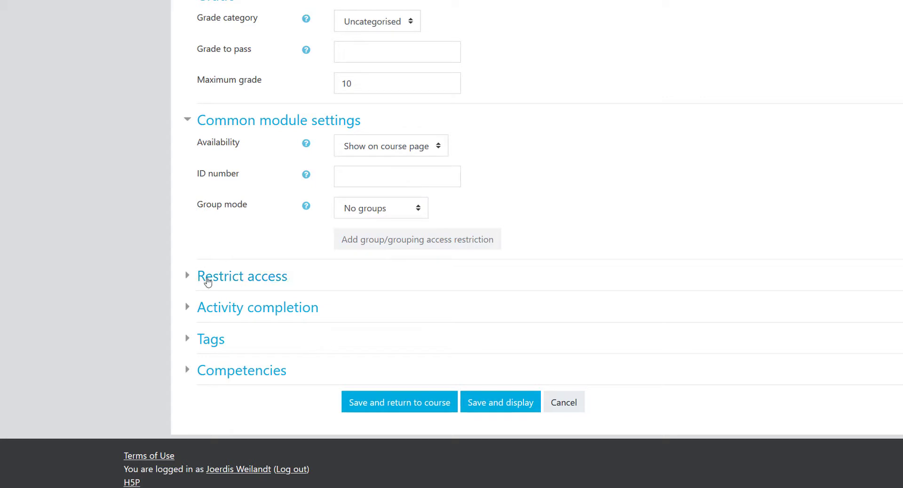
click(187, 308)
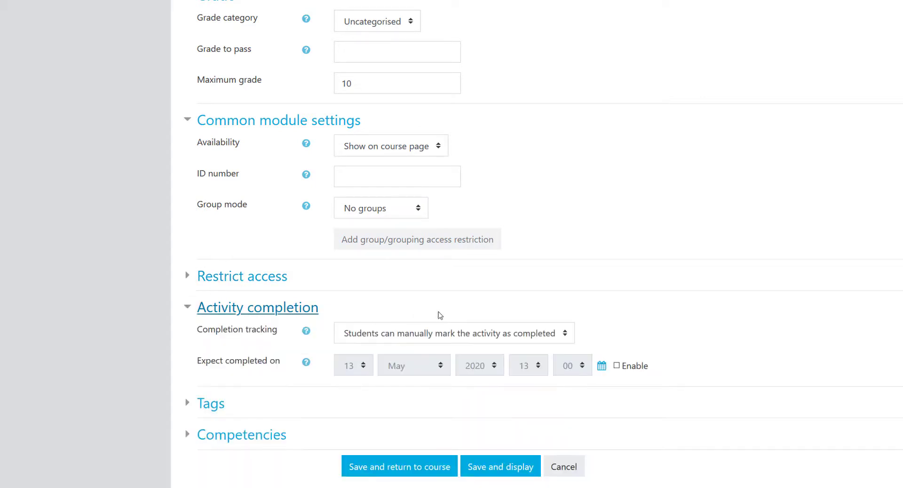
click(566, 336)
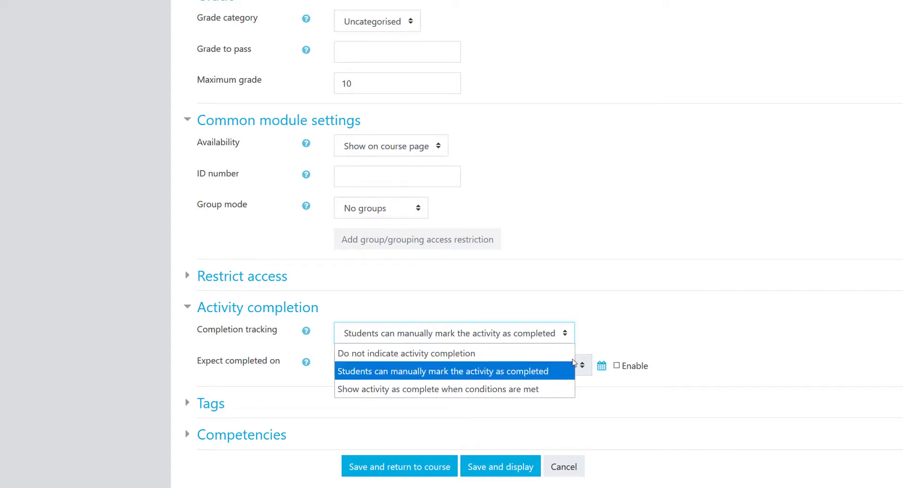
click(588, 339)
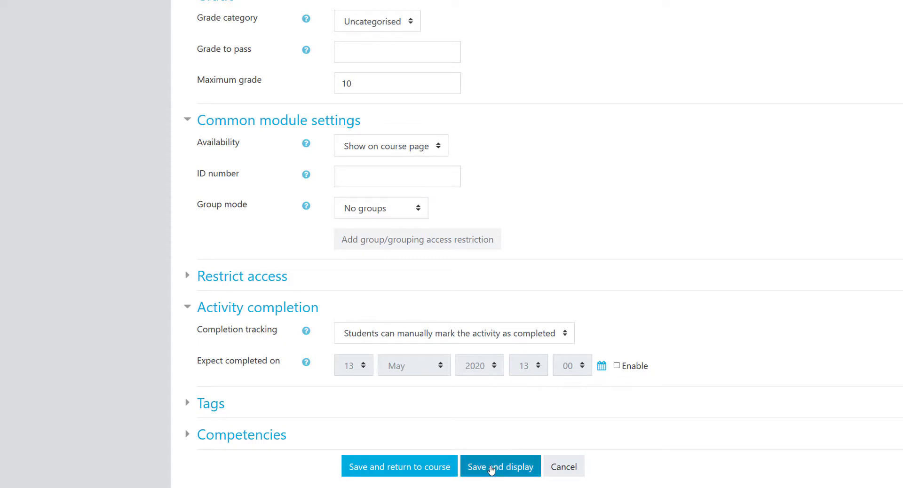
Save the new interactive video activity and return to the course page.
click(423, 470)
scroll(424, 475, up, 2)
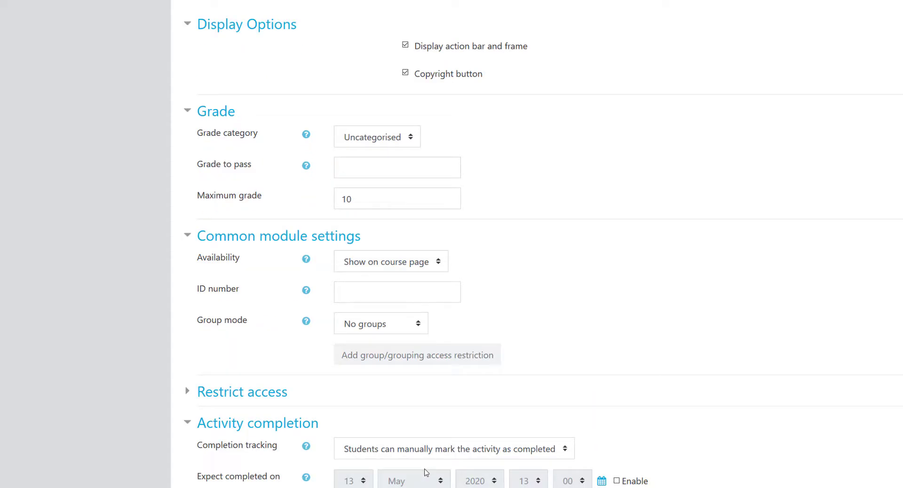
scroll(424, 475, down, 3)
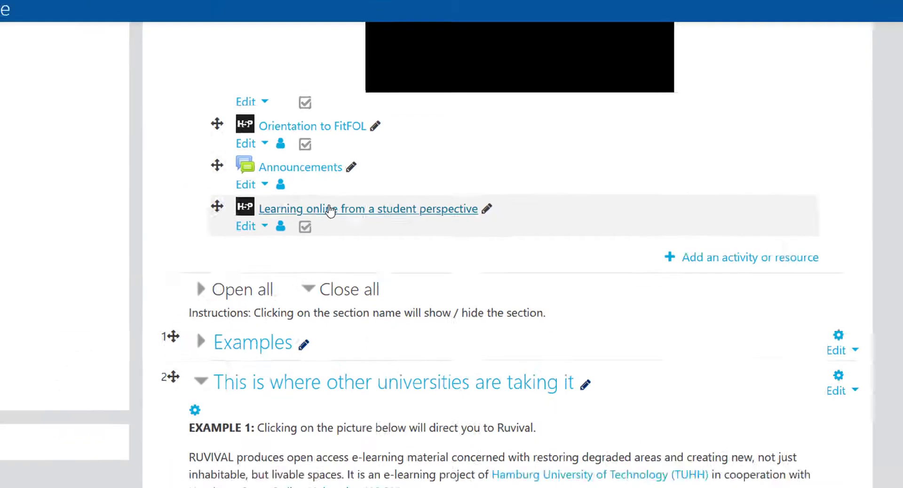
Open the Learning online from a student perspective activity and look over its video page and administration options.
click(320, 246)
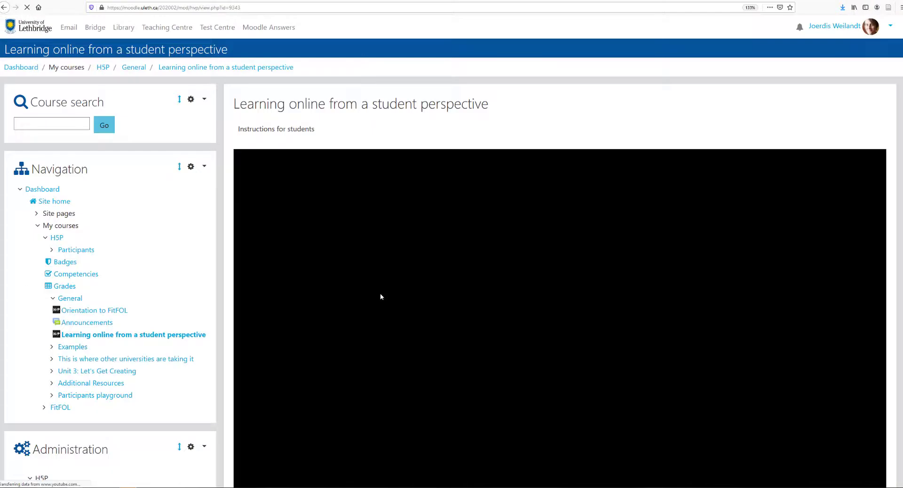
scroll(196, 303, down, 5)
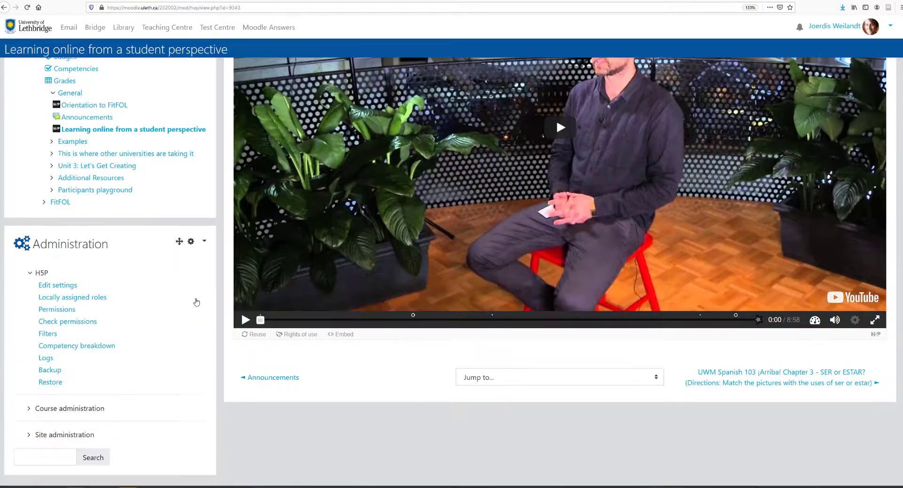
scroll(315, 286, up, 5)
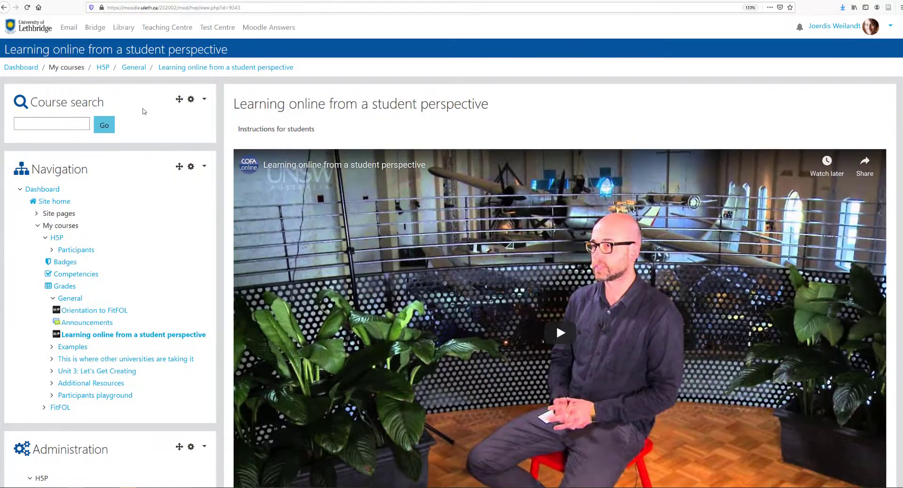
scroll(112, 372, down, 2)
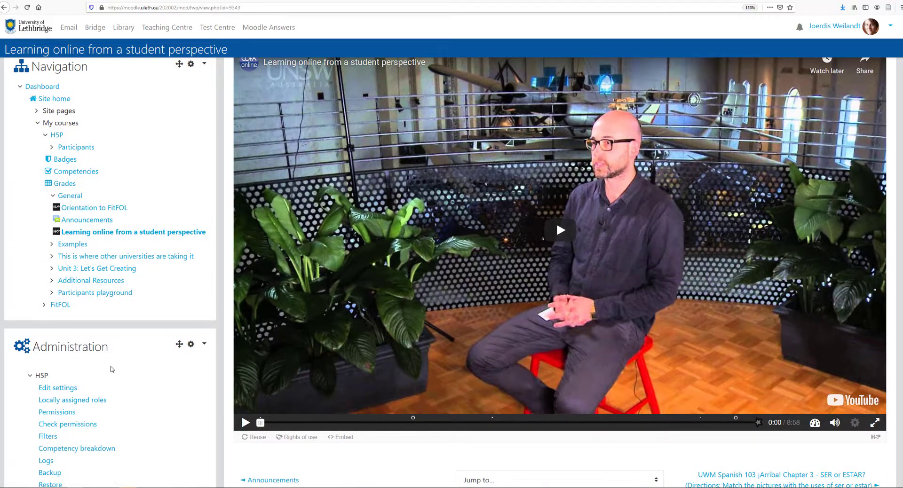
scroll(112, 369, down, 1)
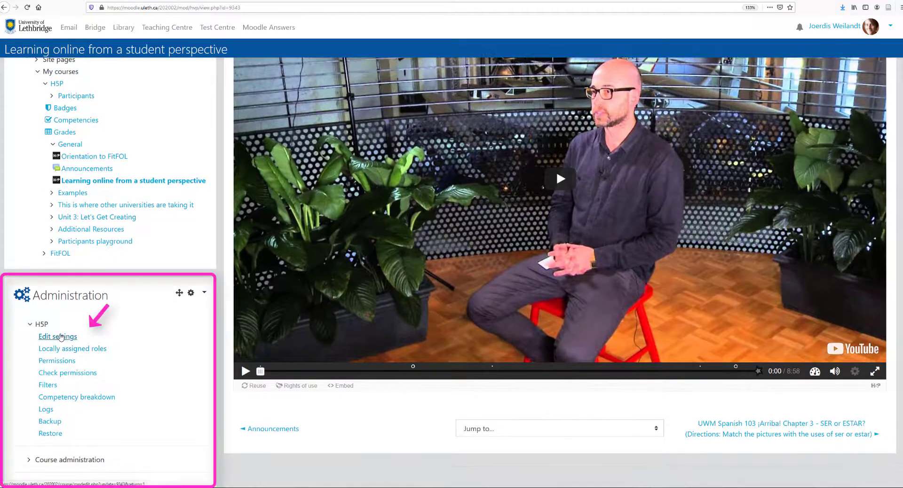
Open the activity's edit settings, look through its setting sections, and save back to the course page.
click(60, 337)
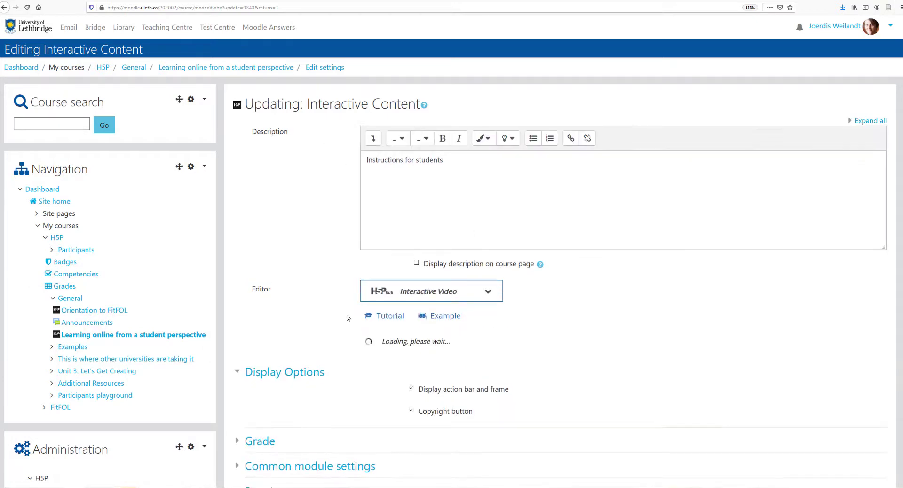
scroll(347, 317, down, 4)
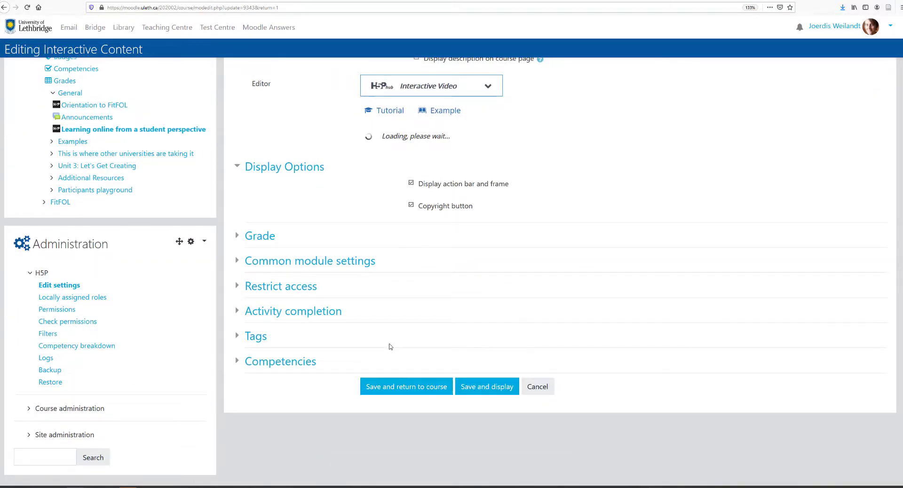
click(416, 388)
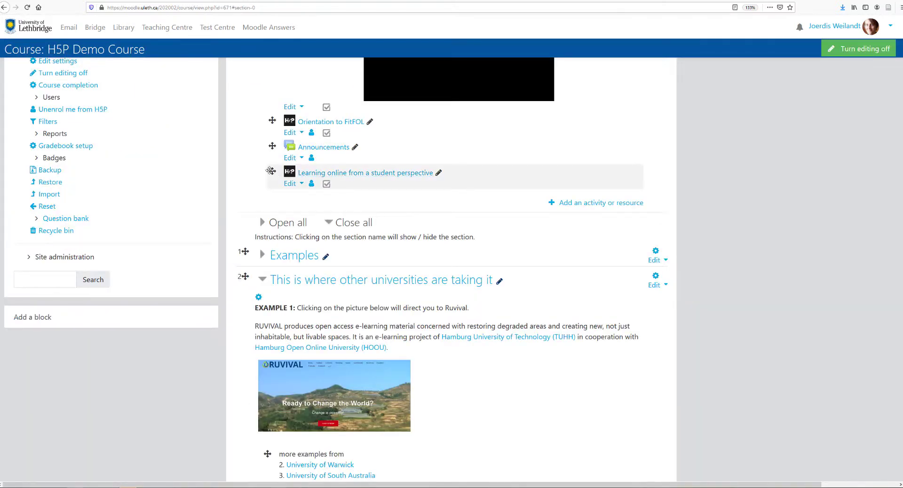
Move the Learning online from a student perspective activity above Announcements in the course's general section.
drag(271, 172, 273, 147)
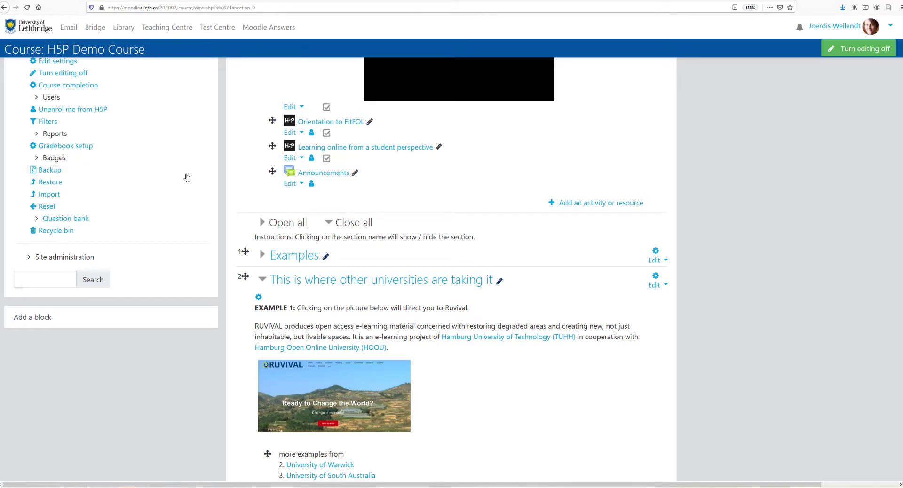
Open the course's gradebook setup and locate the Learning online from a student perspective grade item.
click(65, 147)
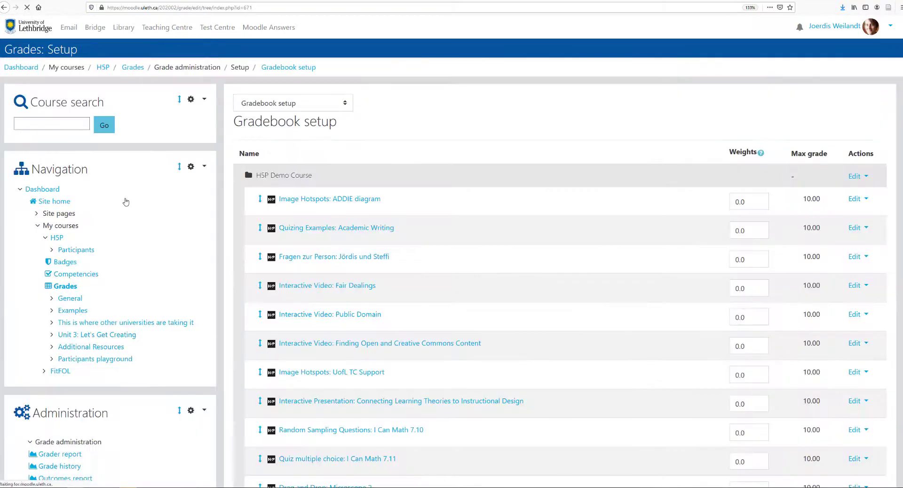
scroll(123, 234, down, 3)
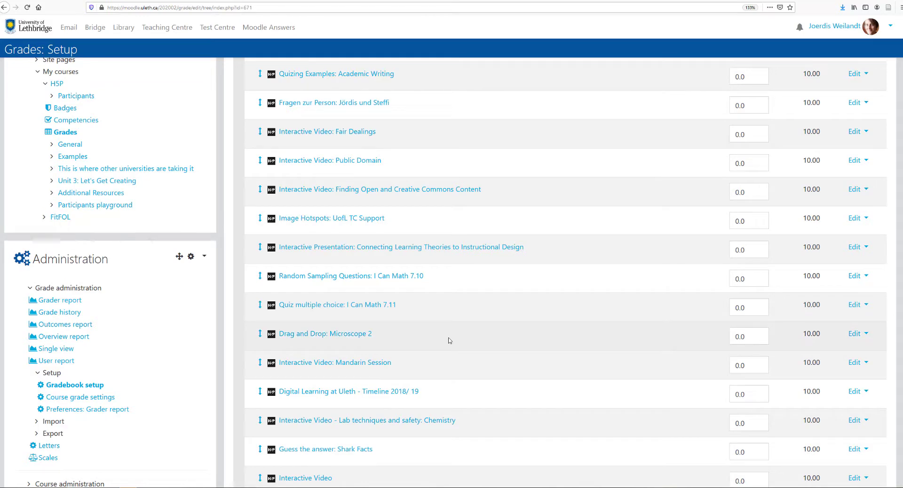
scroll(449, 340, down, 5)
scroll(450, 340, down, 3)
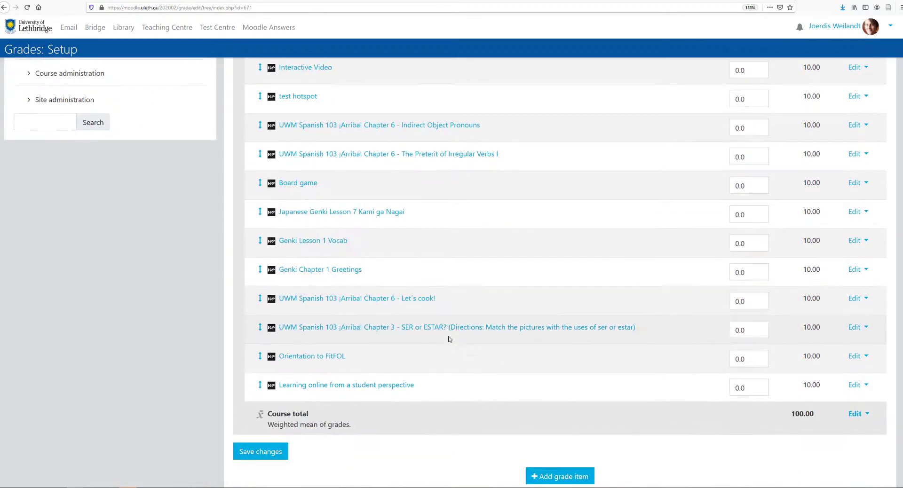
Set the weight of the Learning online from a student perspective grade item to 15 and save the gradebook changes.
double_click(750, 388)
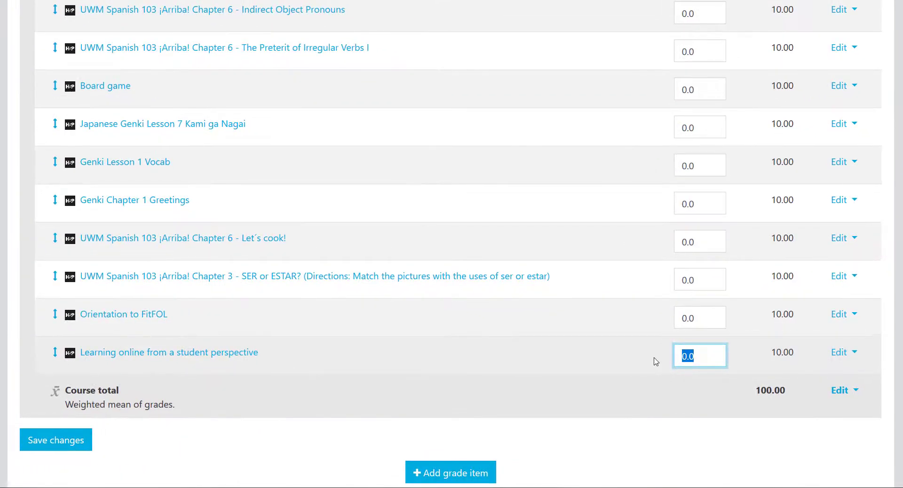
text(2)
key(BackSpace)
text(5)
key(BackSpace)
text(2)
key(BackSpace)
text(15)
scroll(339, 424, down, 3)
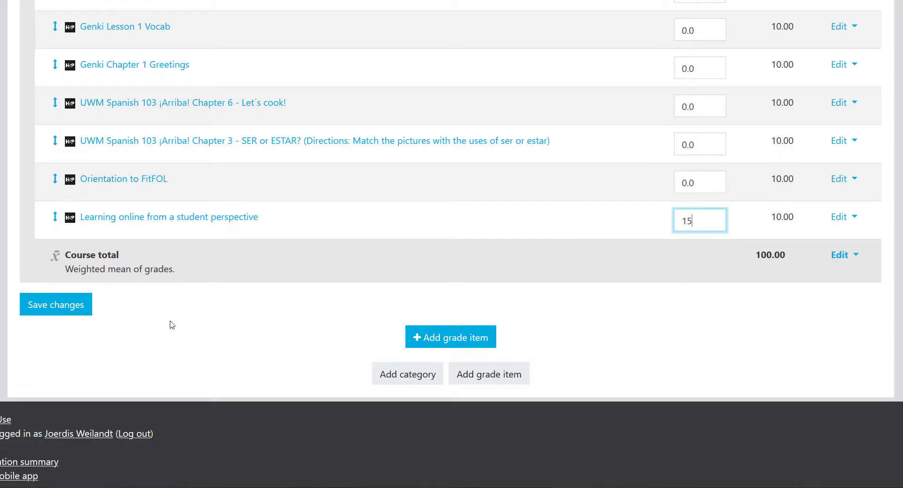
click(53, 306)
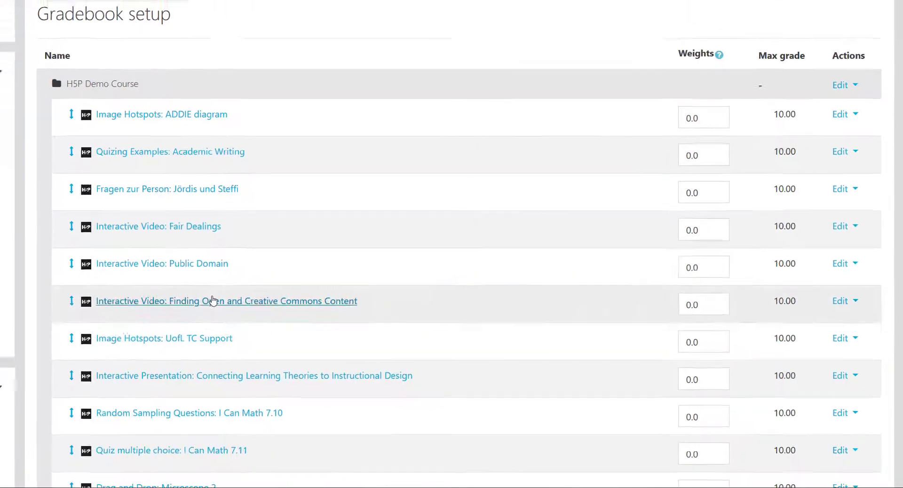
Check the grade item's saved weight in the gradebook setup and return to the H5P course page.
scroll(339, 330, down, 10)
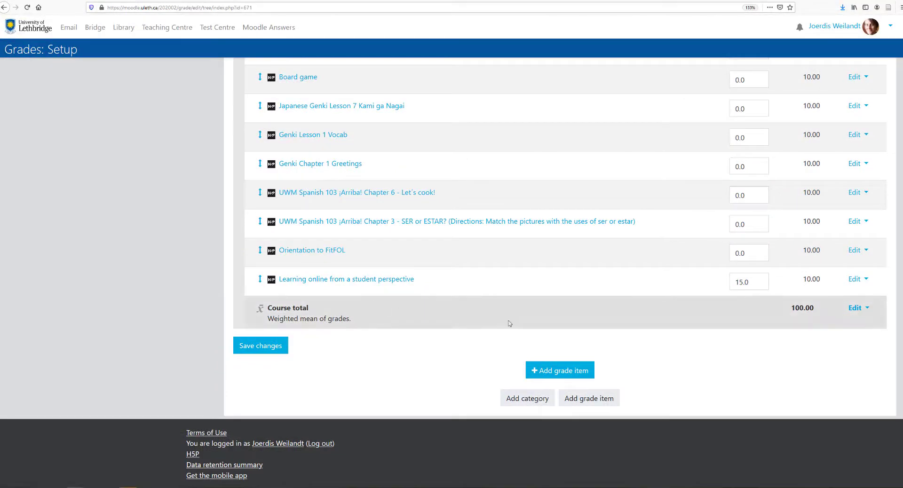
scroll(614, 327, up, 10)
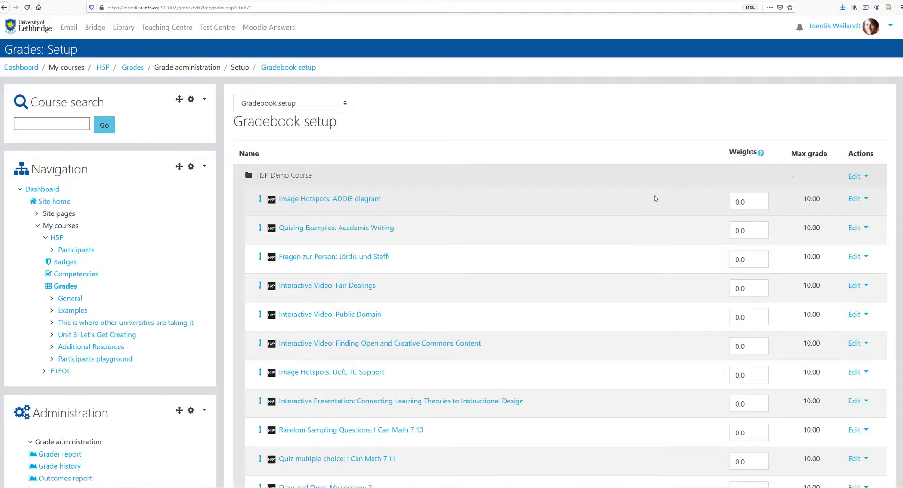
click(104, 68)
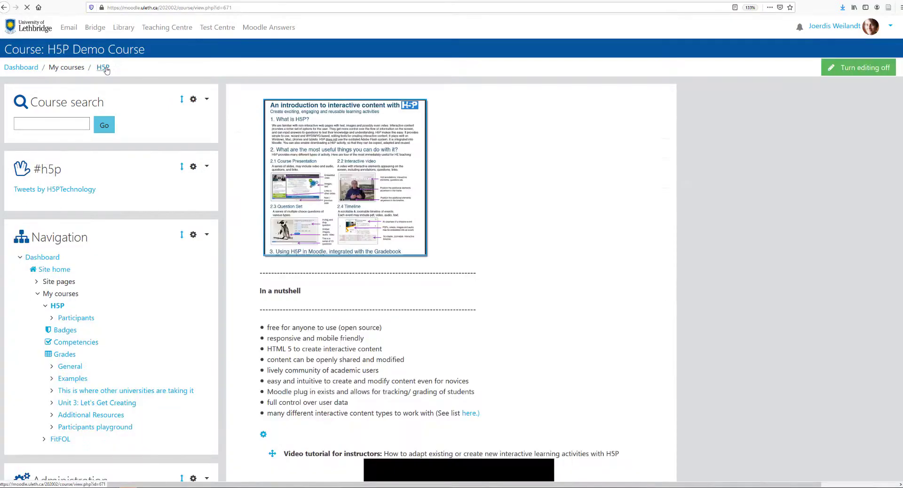